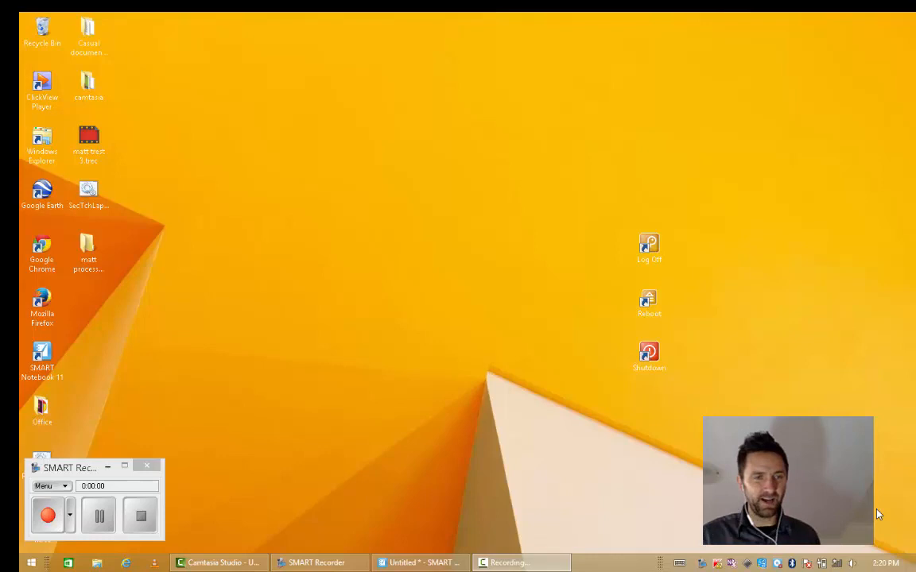
# Close the SMART Recorder widget on the Windows desktop.
pyautogui.click(147, 466)
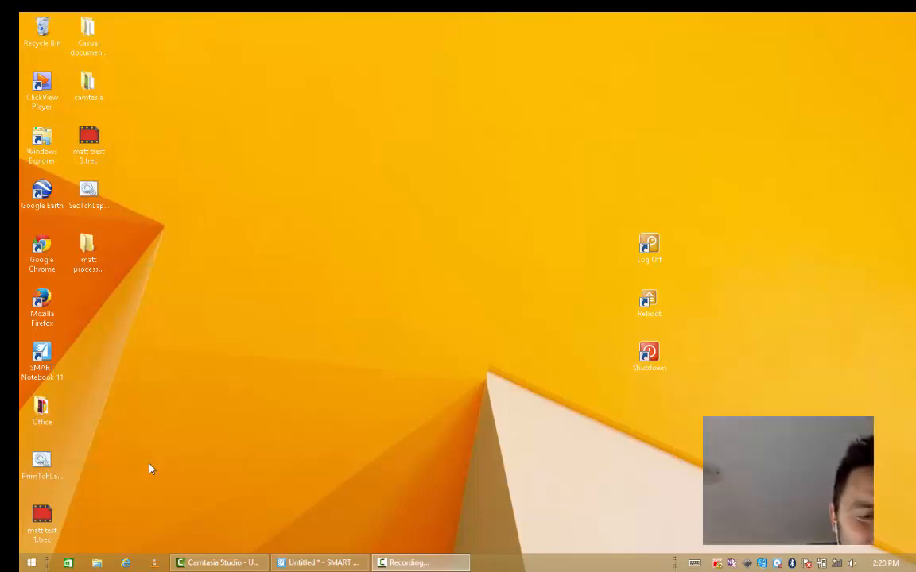
# Launch SMART Recorder from the Apps search results for 'smart'.
pyautogui.click(31, 562)
pyautogui.click(875, 64)
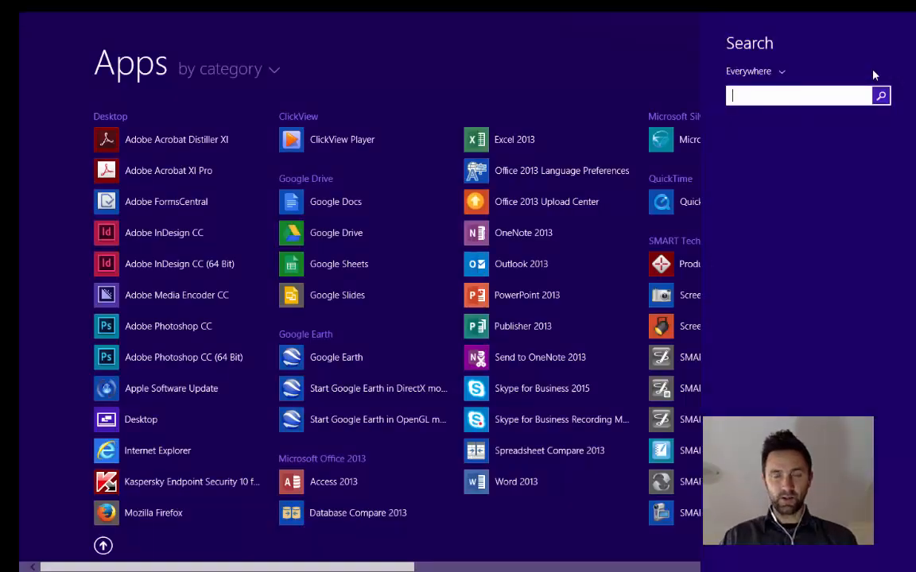
pyautogui.write('mic')
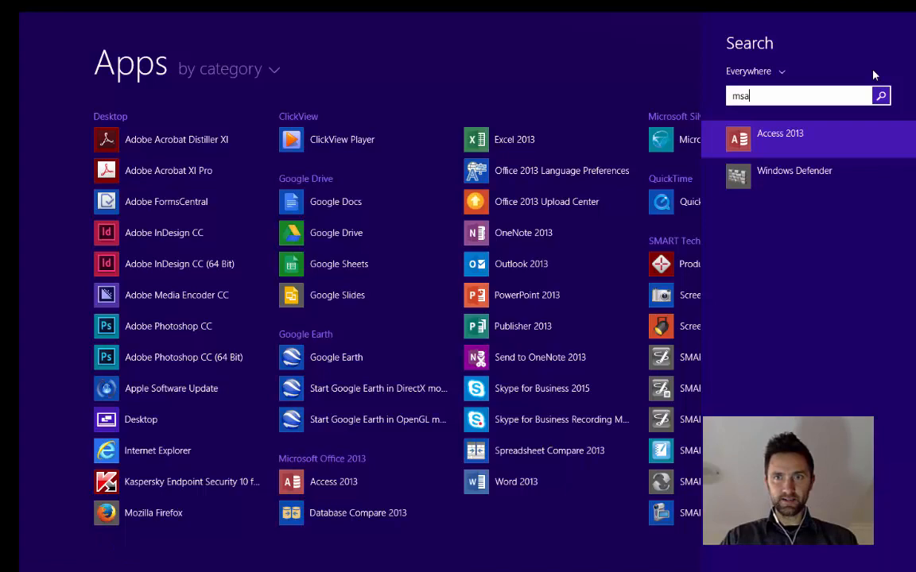
pyautogui.press('BackSpace')
pyautogui.press('BackSpace')
pyautogui.press('BackSpace')
pyautogui.write('smart Notebook 11')
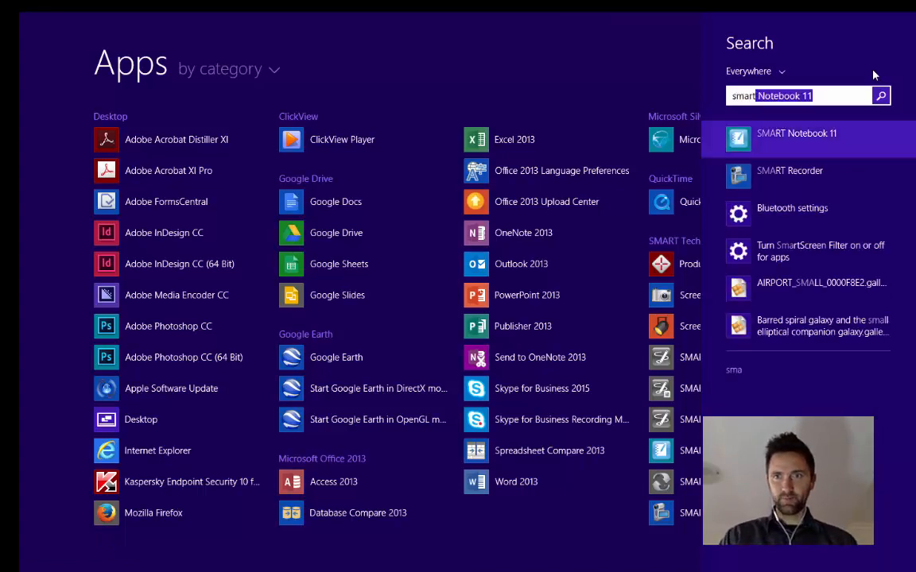
pyautogui.click(800, 178)
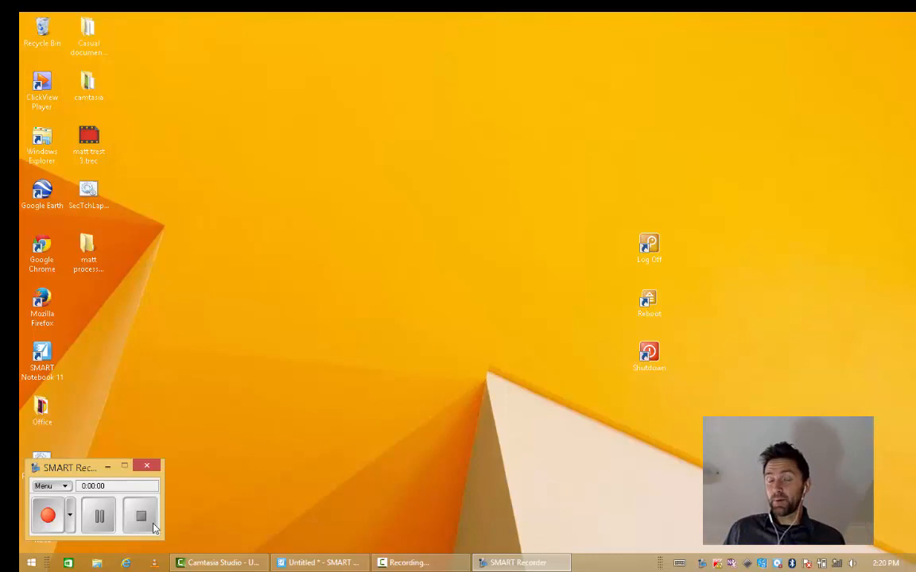
# Bring SMART Notebook to the front and page back to the first lesson page.
pyautogui.click(328, 563)
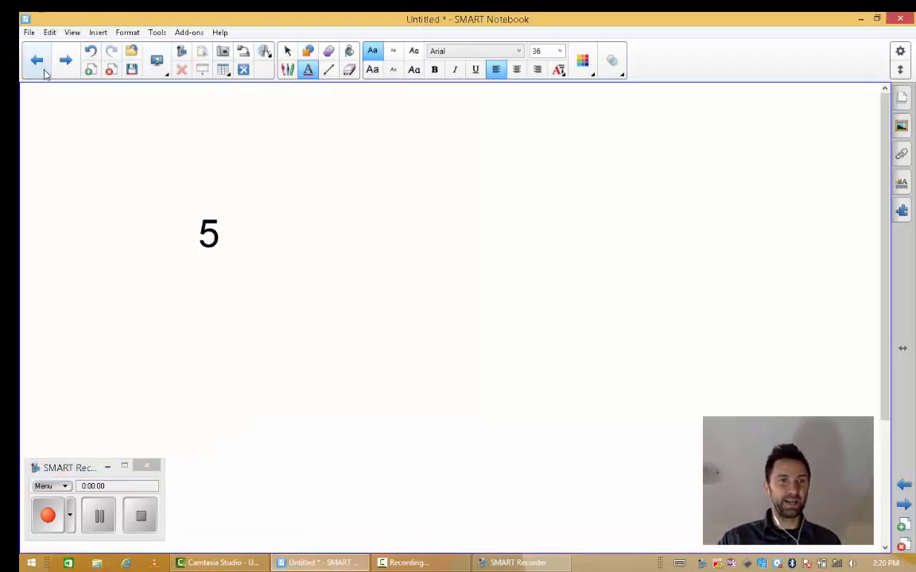
pyautogui.click(37, 60)
pyautogui.click(38, 60)
pyautogui.click(503, 143)
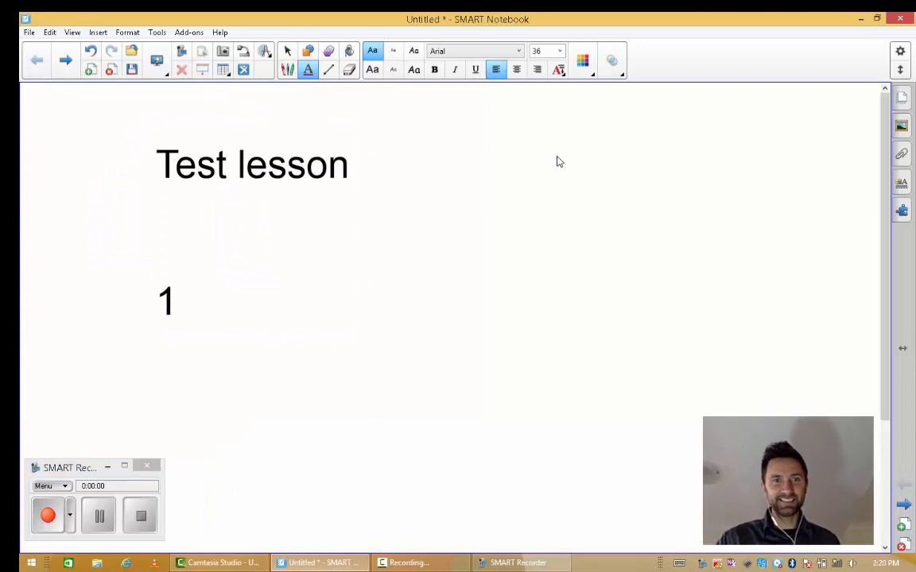
# Page forward through the lesson to page 5, then back to page 1 with 'Test lesson' and '1'.
pyautogui.click(65, 59)
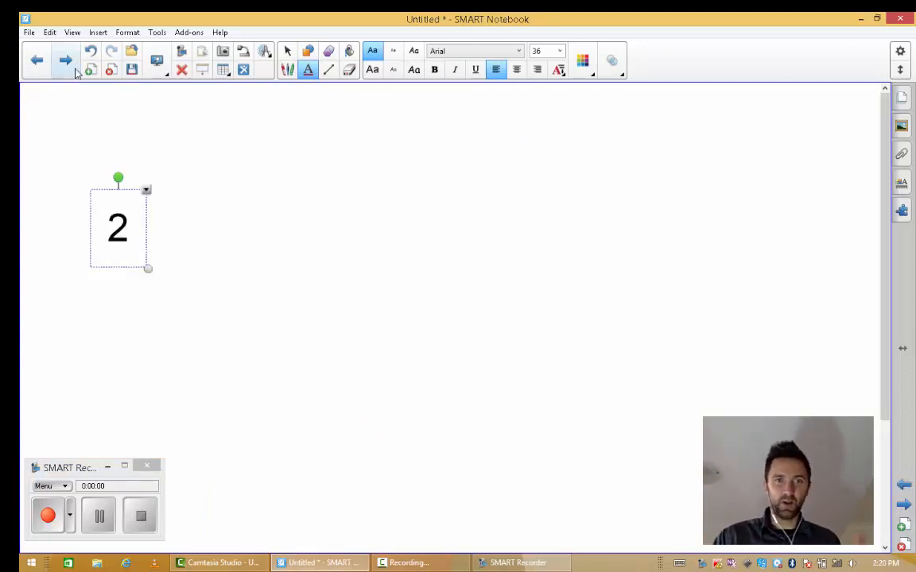
pyautogui.click(65, 60)
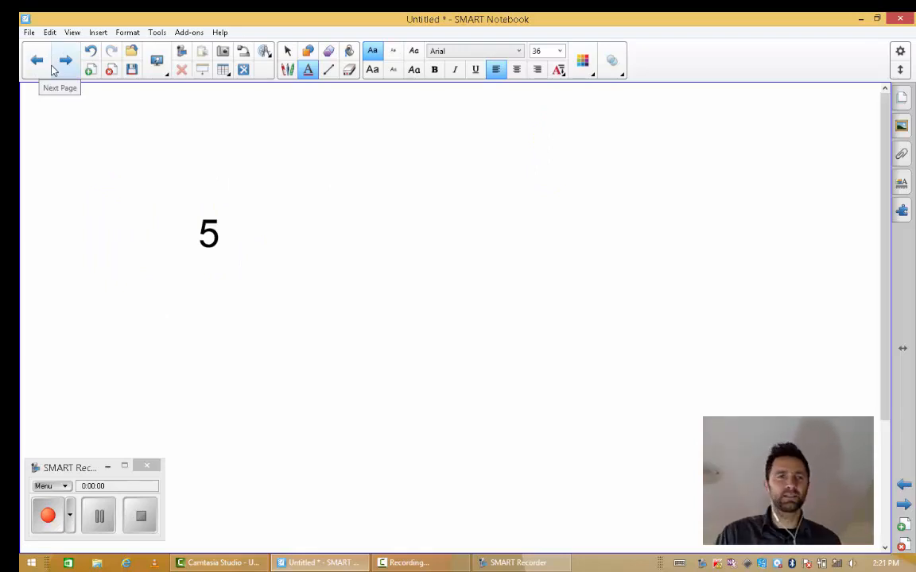
pyautogui.click(37, 60)
pyautogui.click(37, 60)
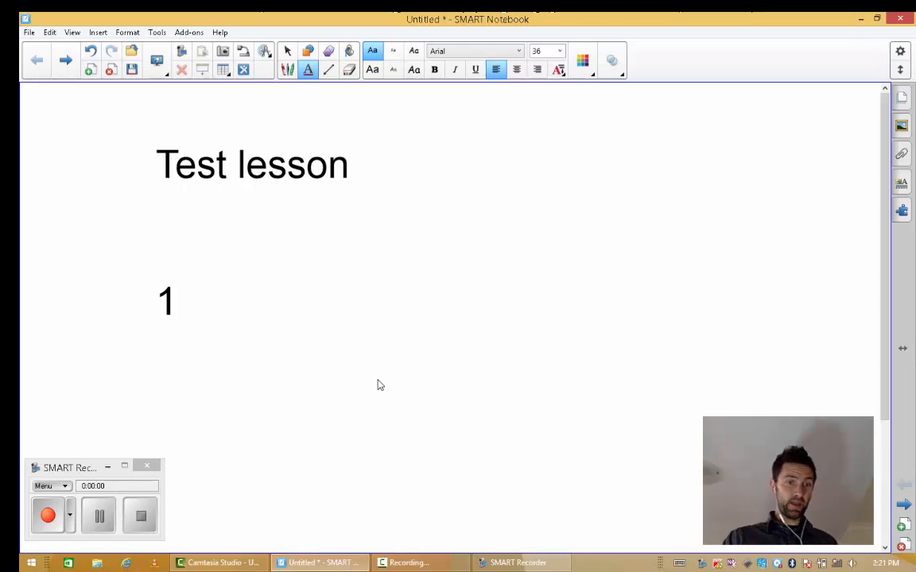
# Check the recording-area choices, then start recording the screen with the red Record button.
pyautogui.click(70, 518)
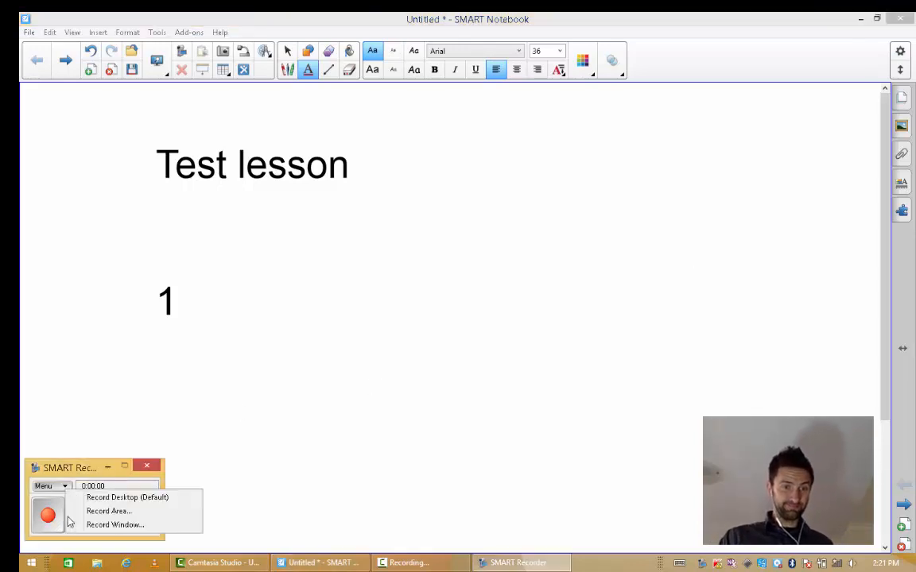
pyautogui.click(64, 400)
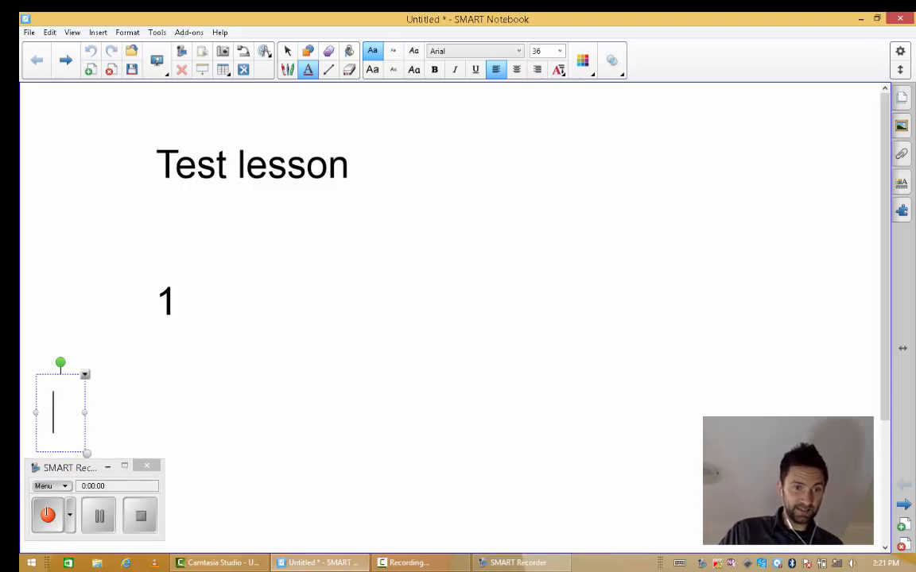
pyautogui.click(48, 516)
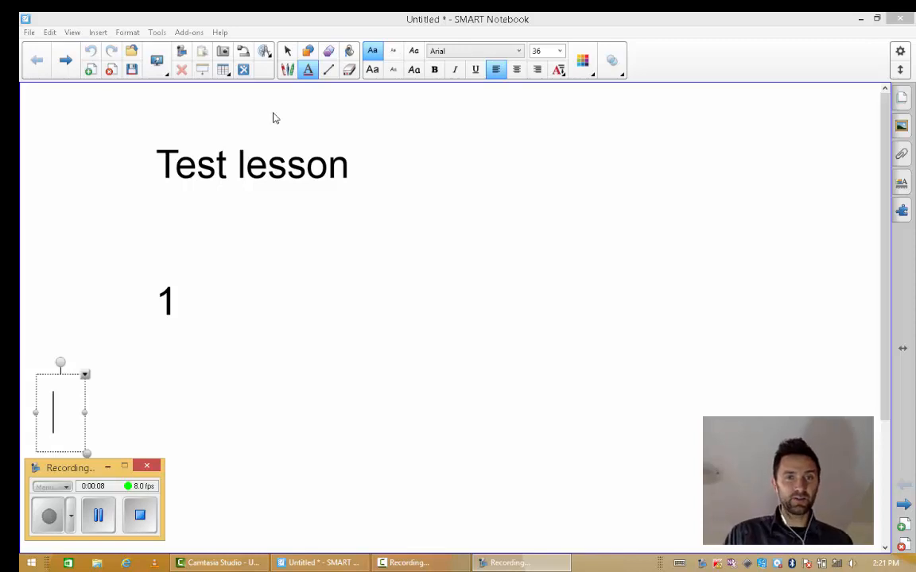
# Draw a square to the right of the number 1 and fill it with blue.
pyautogui.click(310, 52)
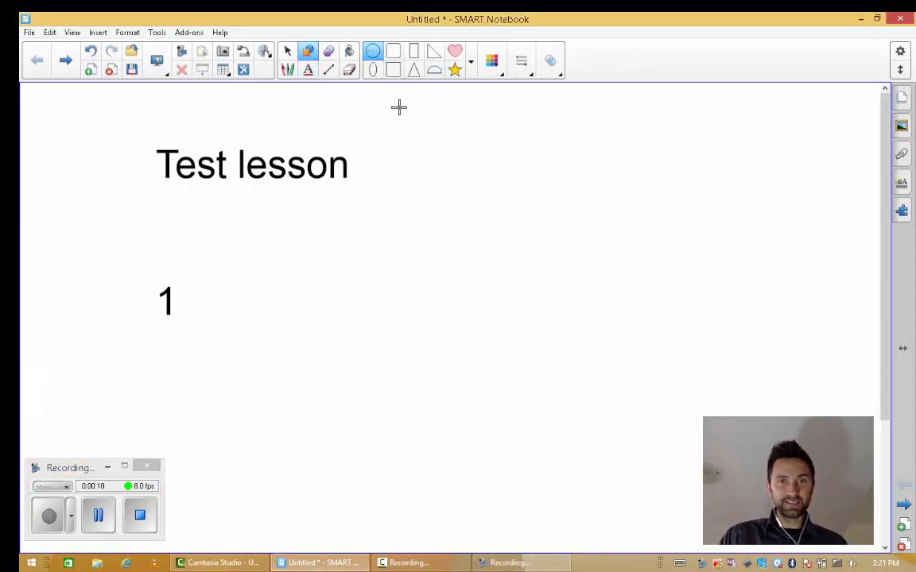
pyautogui.click(393, 69)
pyautogui.moveTo(430, 214); pyautogui.dragTo(537, 321)
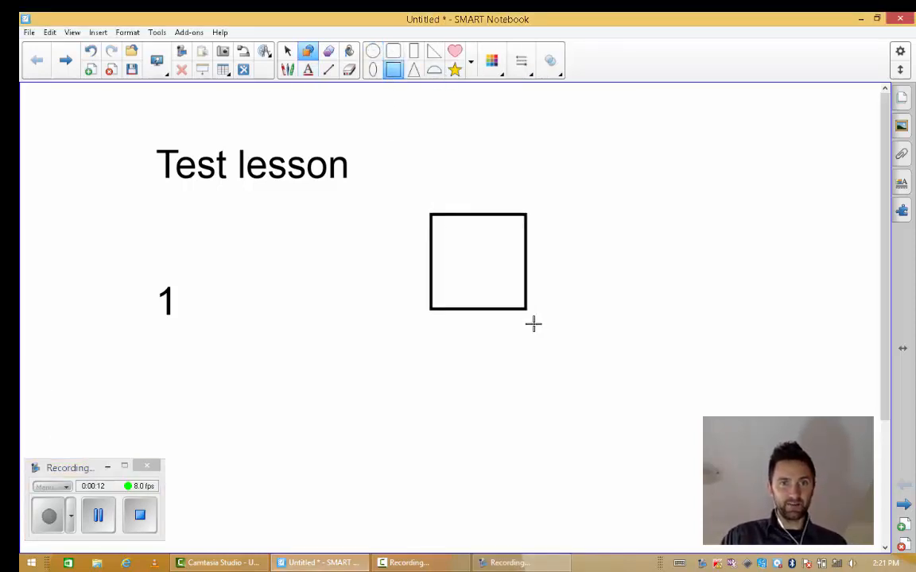
pyautogui.click(351, 53)
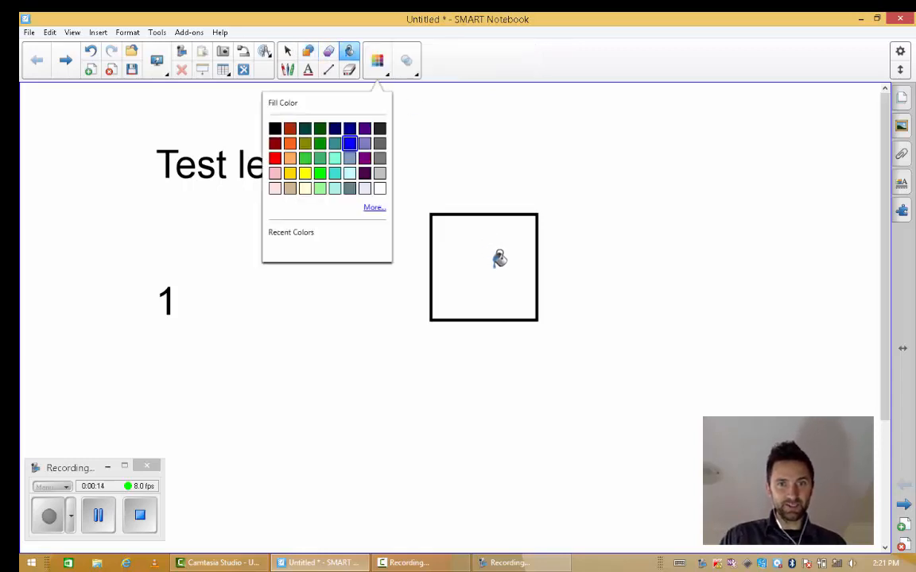
pyautogui.click(493, 259)
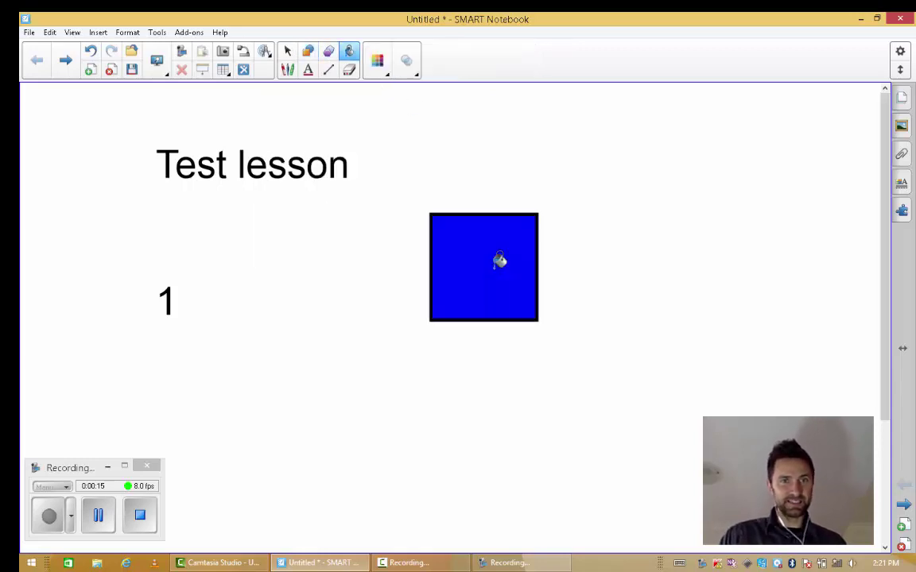
# On page 2 draw a small pink heart at top centre and a larger one at lower right, then pause recording.
pyautogui.click(65, 59)
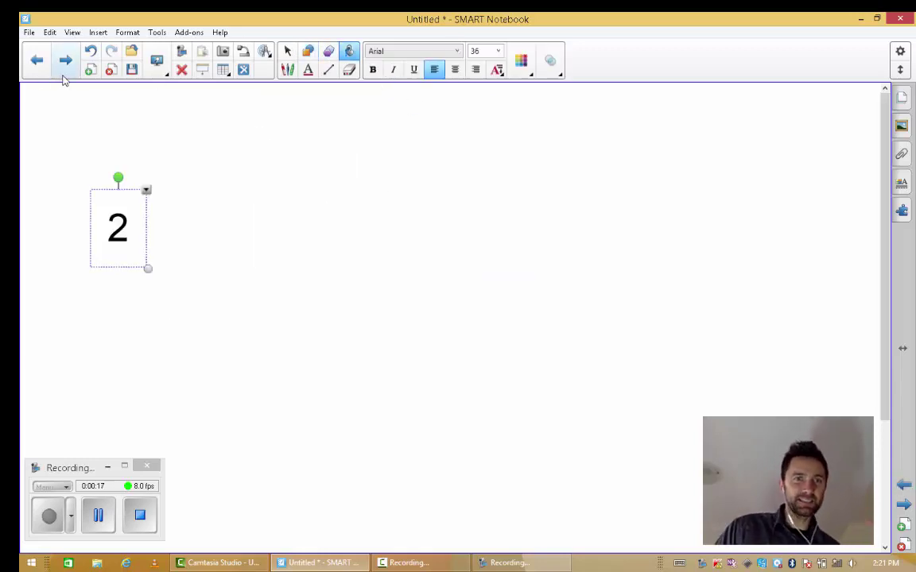
pyautogui.click(307, 52)
pyautogui.click(455, 52)
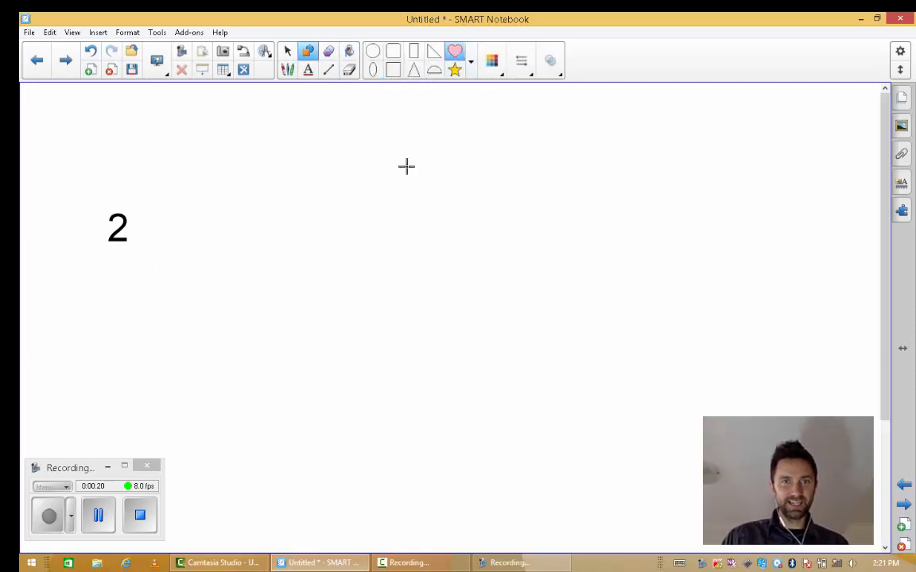
pyautogui.moveTo(403, 173); pyautogui.dragTo(520, 261)
pyautogui.moveTo(574, 315); pyautogui.dragTo(753, 447)
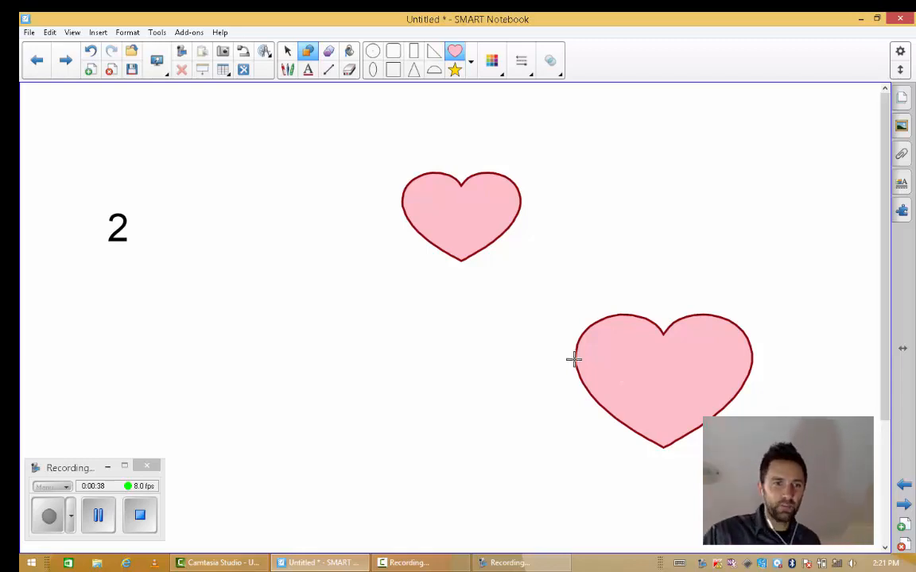
pyautogui.click(99, 515)
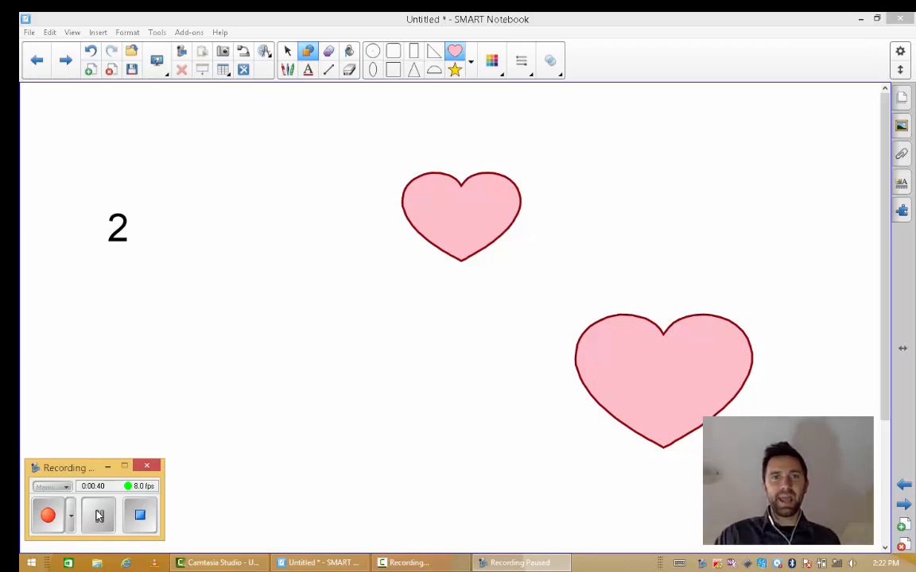
# Draw a yellow star at the lower left of page 2 and resume the recording.
pyautogui.click(455, 69)
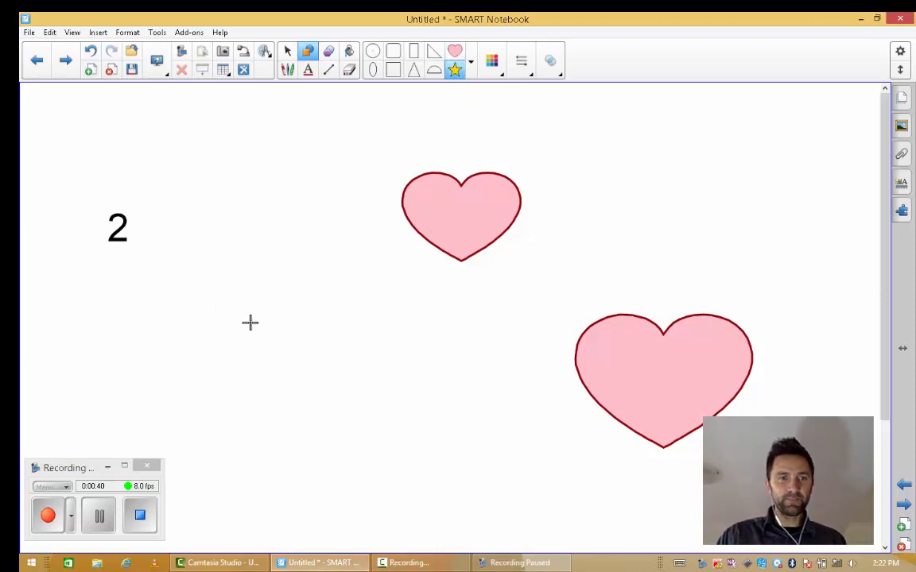
pyautogui.moveTo(252, 326); pyautogui.dragTo(439, 486)
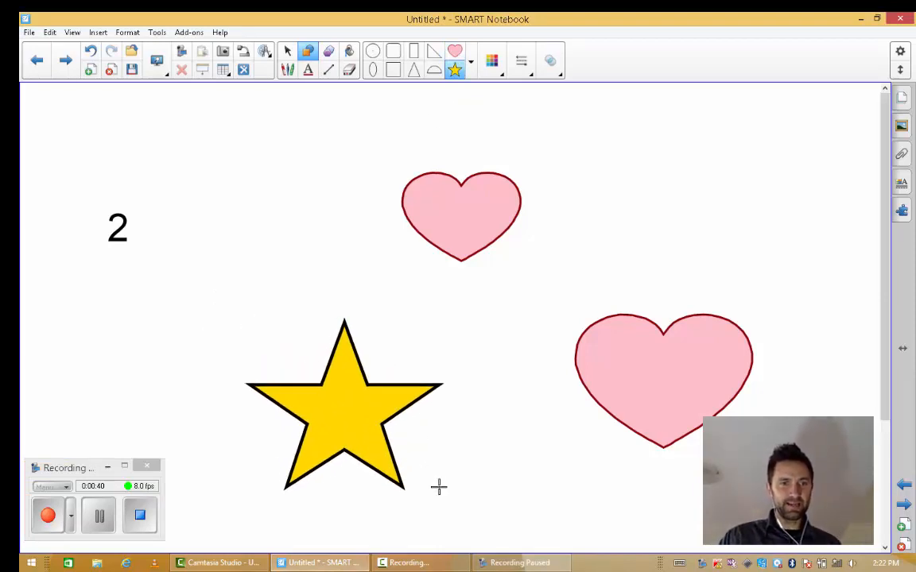
pyautogui.click(48, 516)
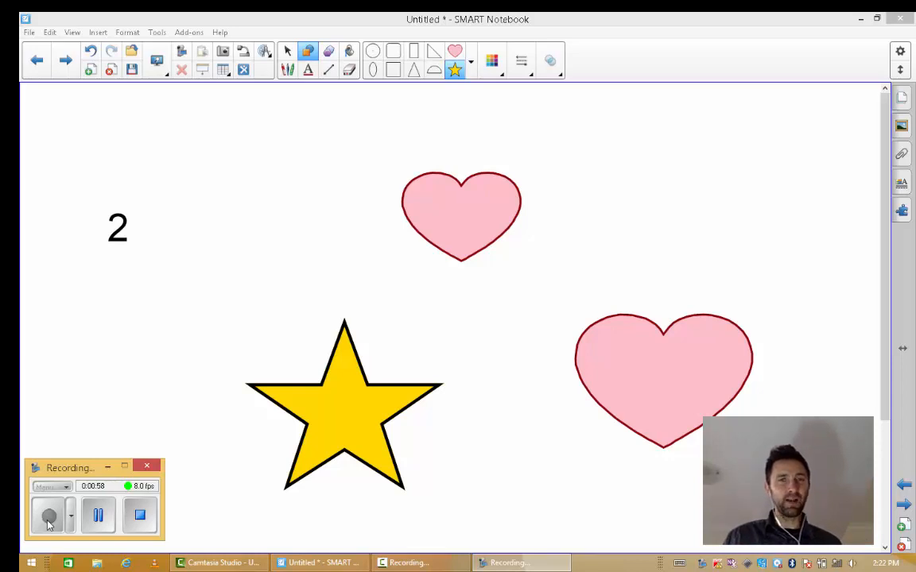
# Move to blank page 3 and stop the recording so the Save As dialog appears.
pyautogui.click(66, 64)
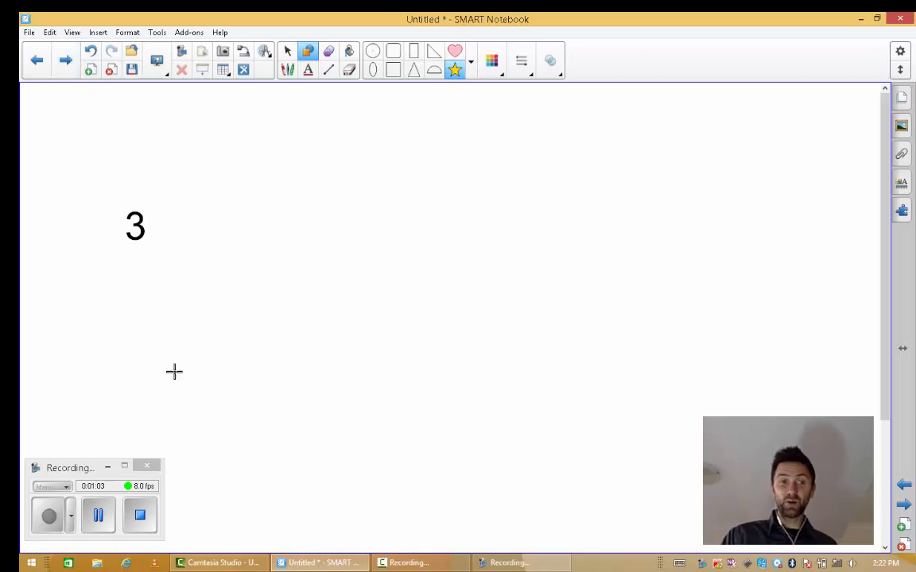
pyautogui.click(142, 519)
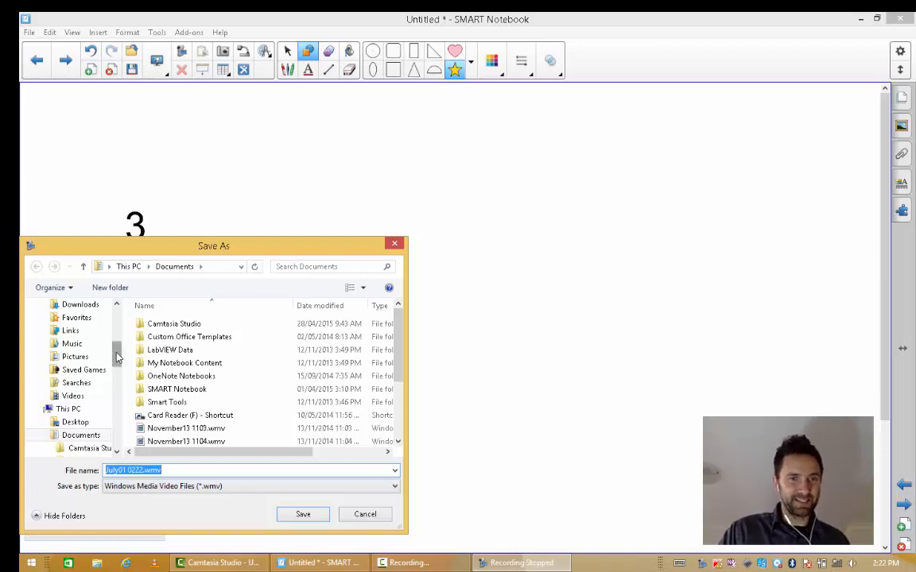
# Save the recording to the Desktop as July01 0222.wmv.
pyautogui.moveTo(117, 354); pyautogui.dragTo(118, 306)
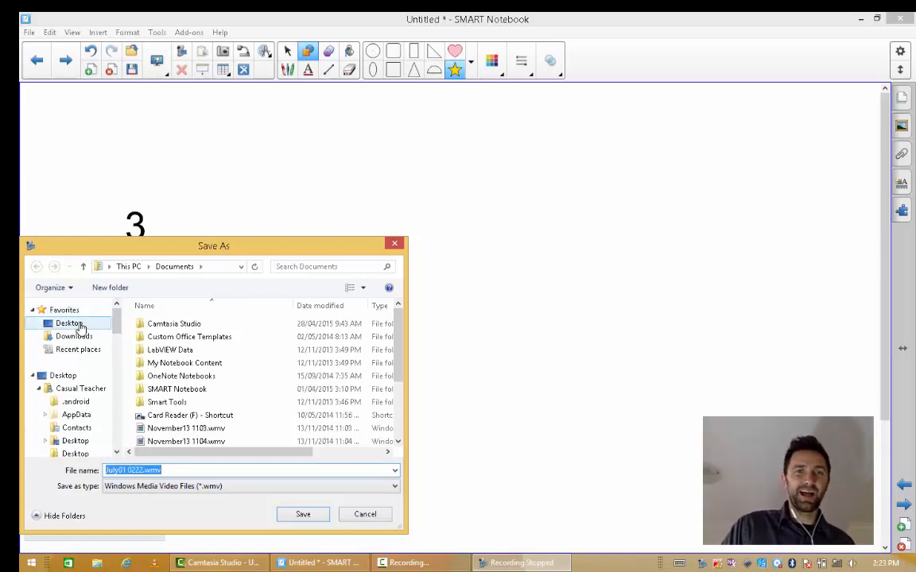
pyautogui.click(69, 322)
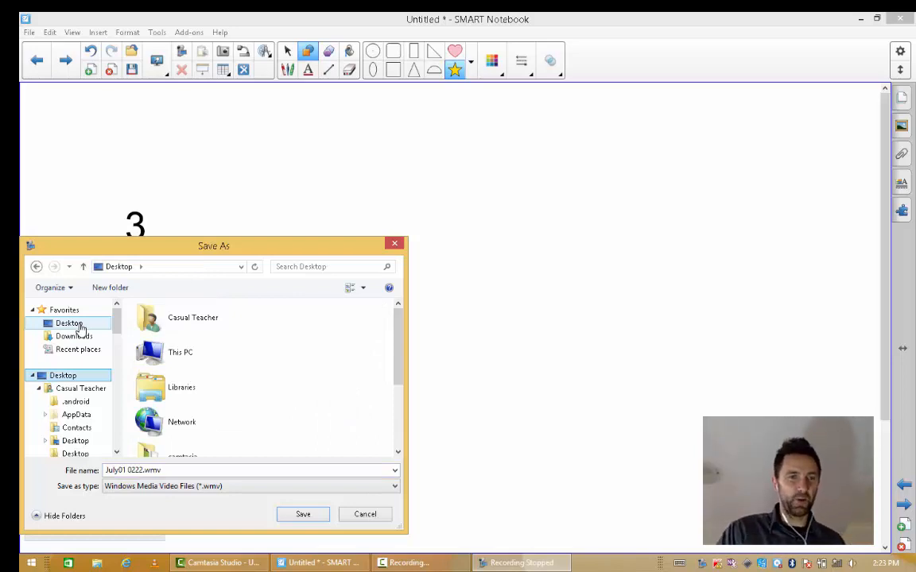
pyautogui.click(306, 516)
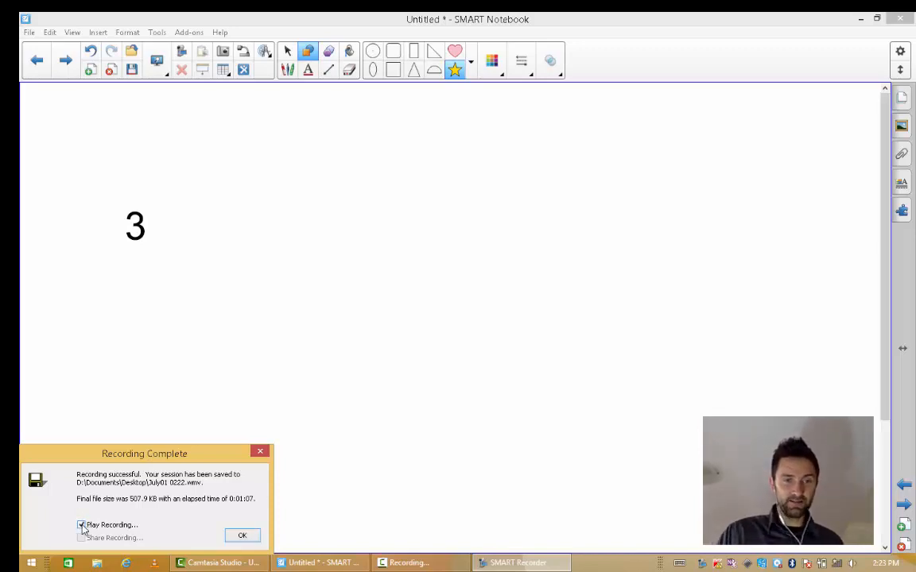
# Confirm the Recording Complete notice with Play Recording ticked so the video plays back.
pyautogui.click(244, 534)
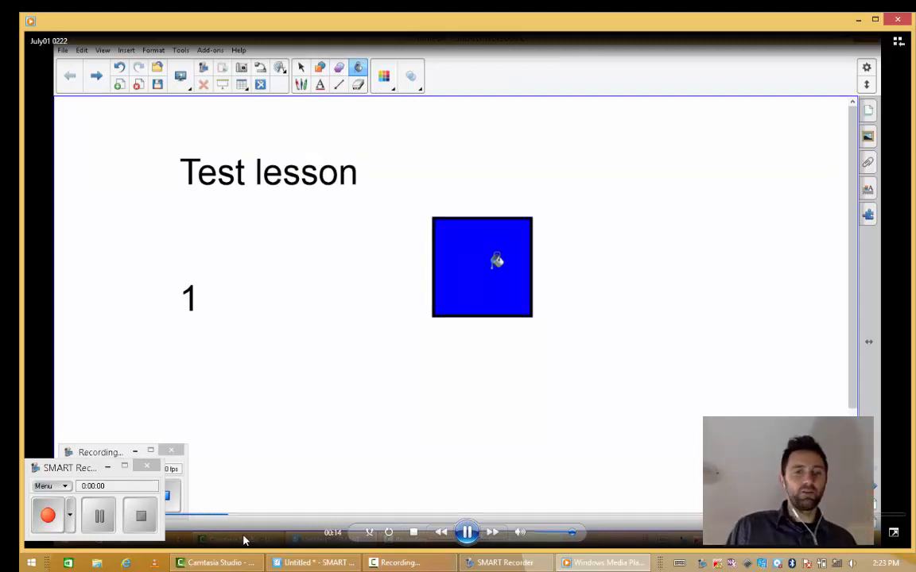
# Pause the Windows Media Player playback at about sixteen seconds, on the lesson's page 2.
pyautogui.click(467, 532)
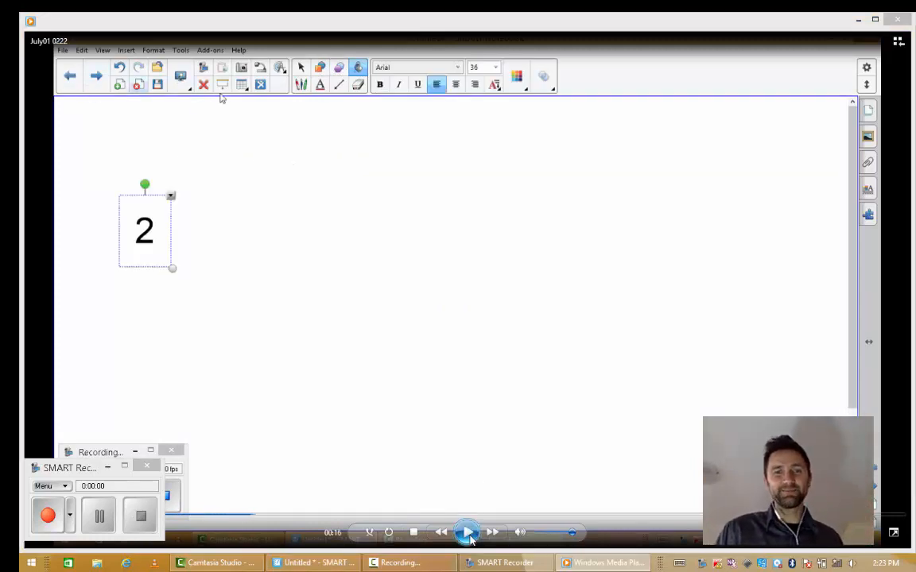